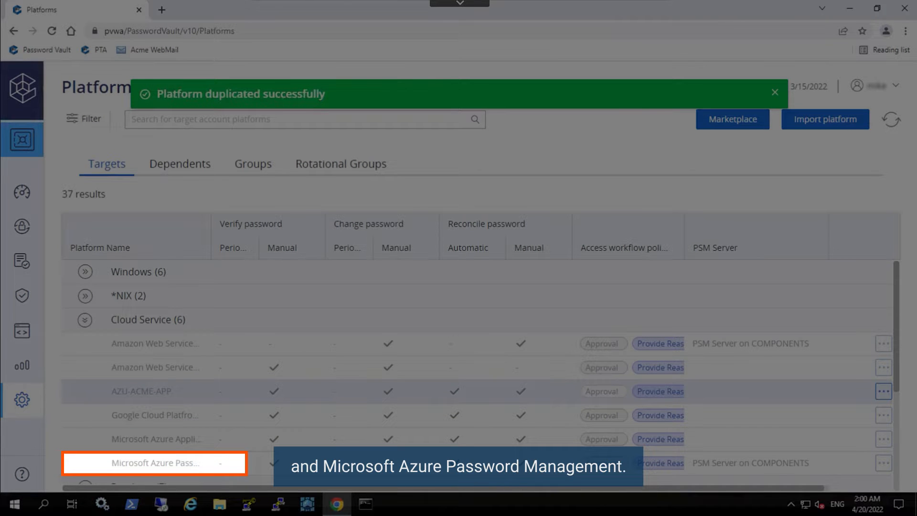
- Activate the duplicated AZU-ACME-APP platform from its actions menu in CyberArk PVWA
click(884, 391)
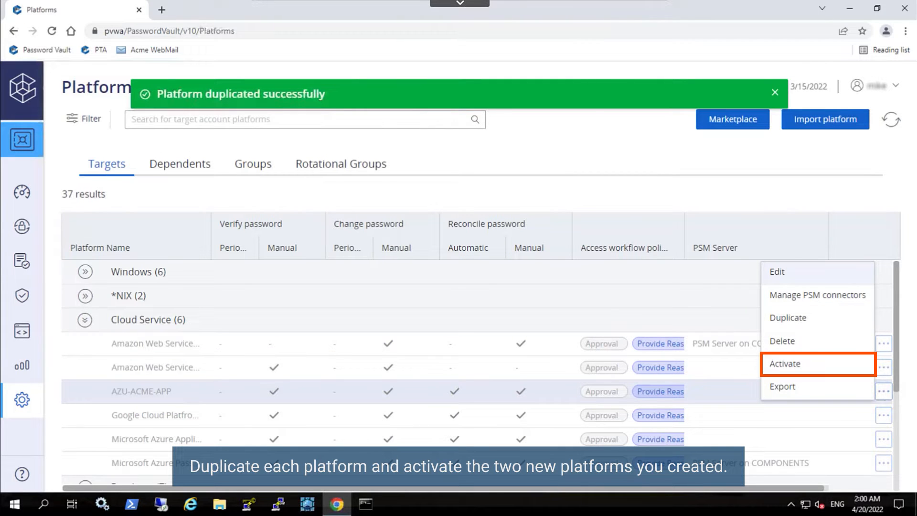
click(785, 364)
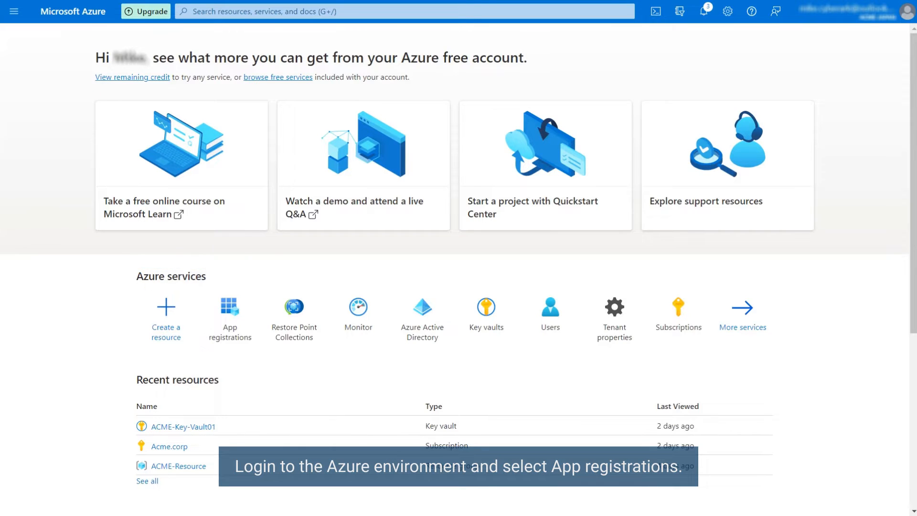
- Create a new app registration 'CyberArk CPM APP', single tenant only, with a Web redirect platform
click(230, 311)
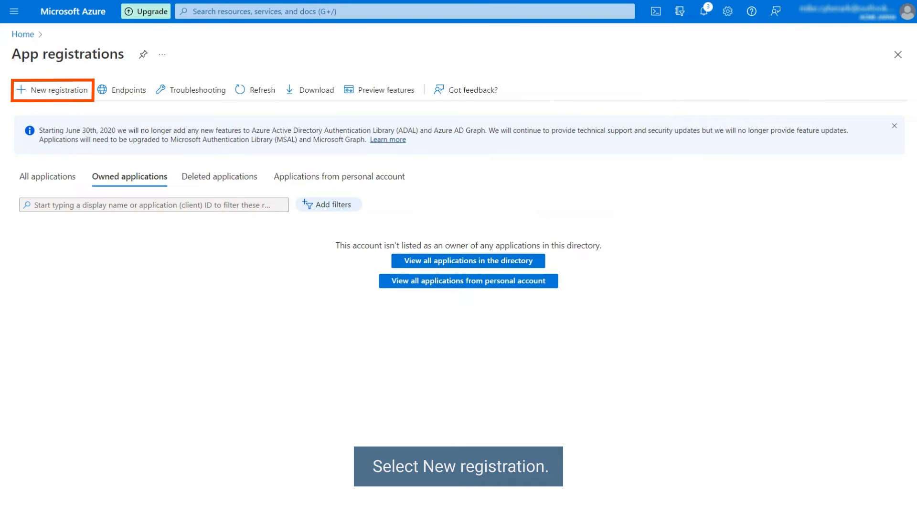
click(58, 94)
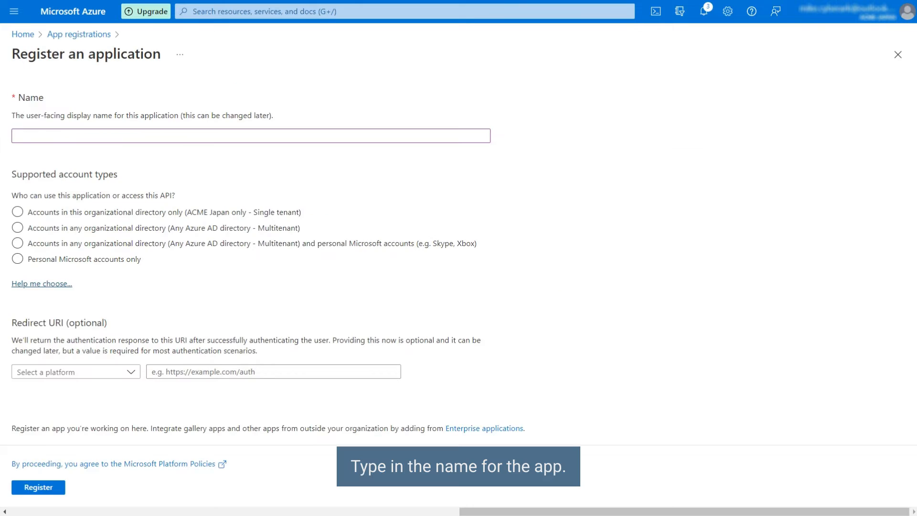
text(CyberArk CPM APP)
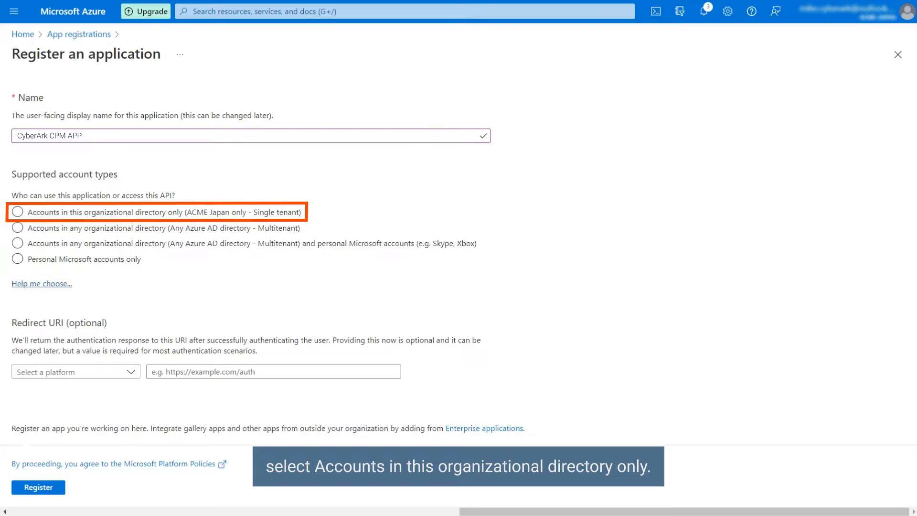
click(17, 211)
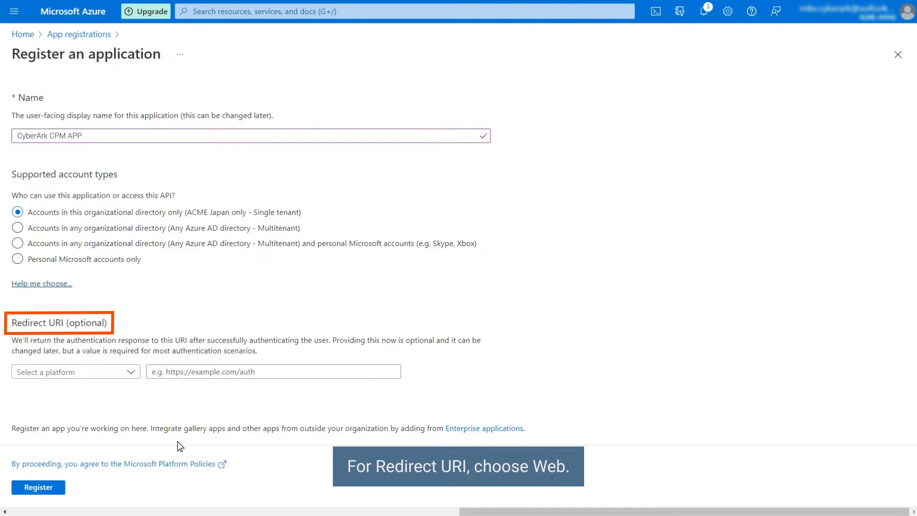
click(130, 373)
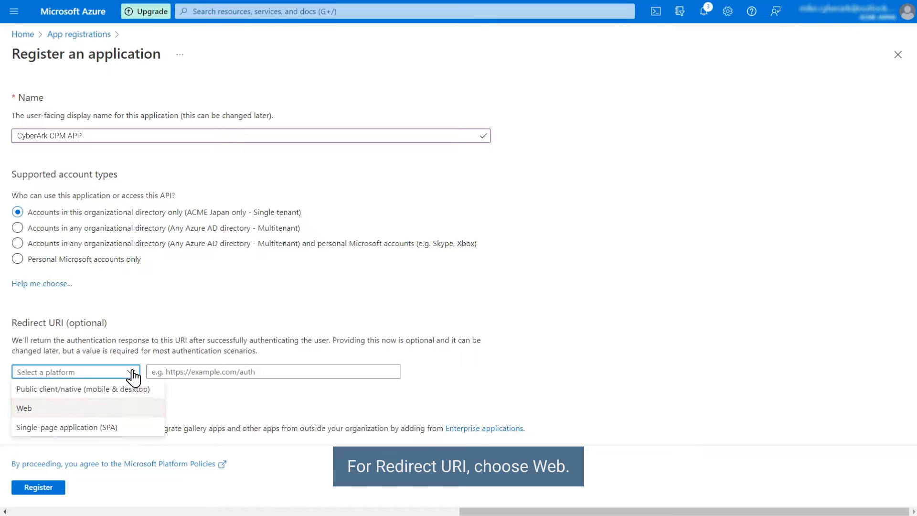
click(26, 409)
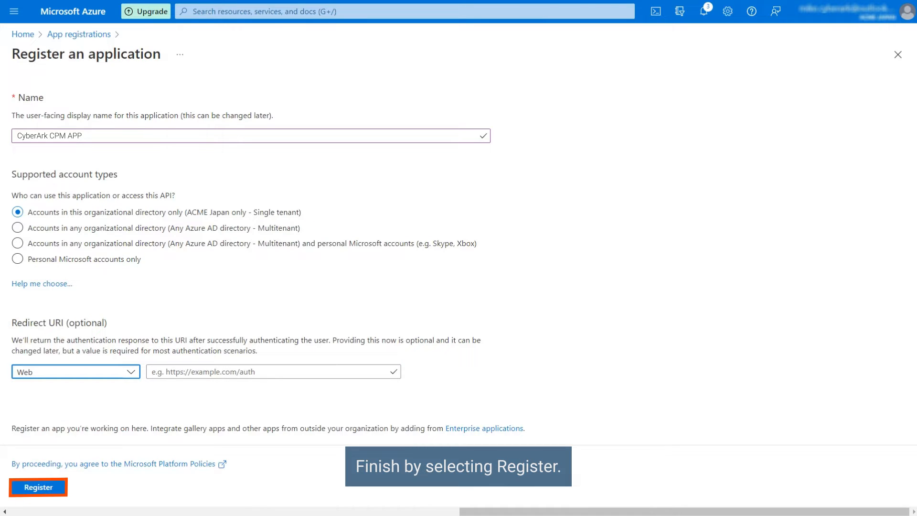
click(42, 492)
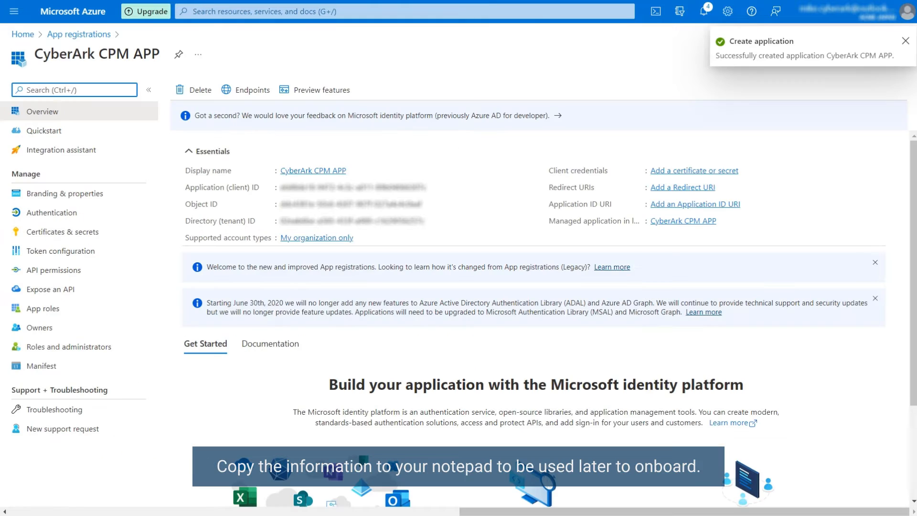
- Copy the app's tenant ID, then add a client secret named 'Secret' and copy its value and ID
drag(424, 222, 186, 168)
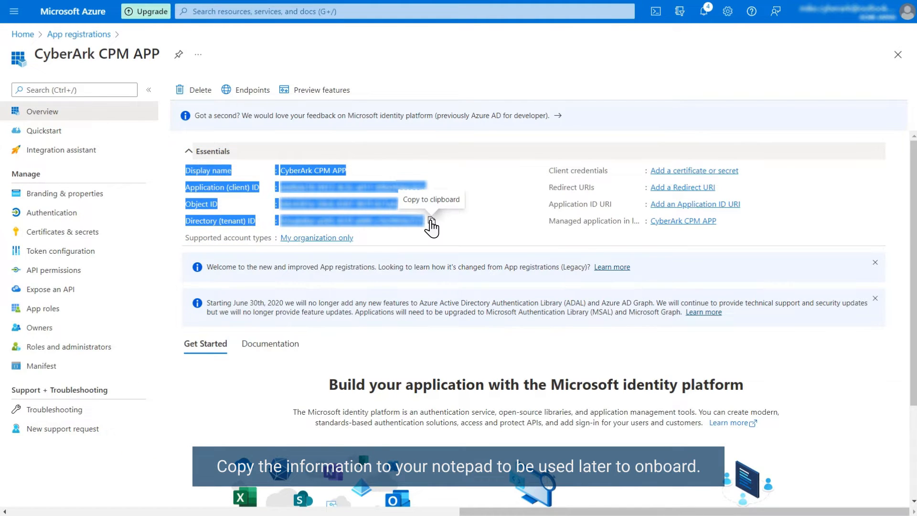
click(431, 221)
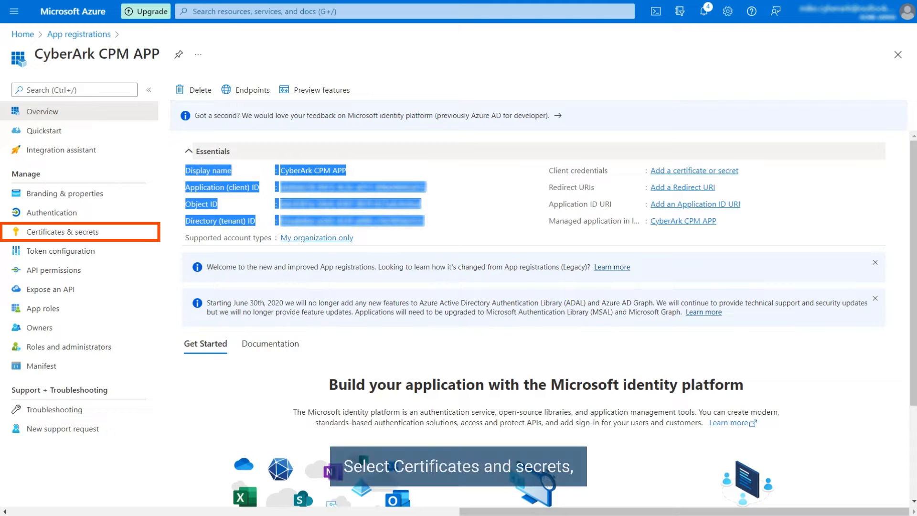
click(62, 232)
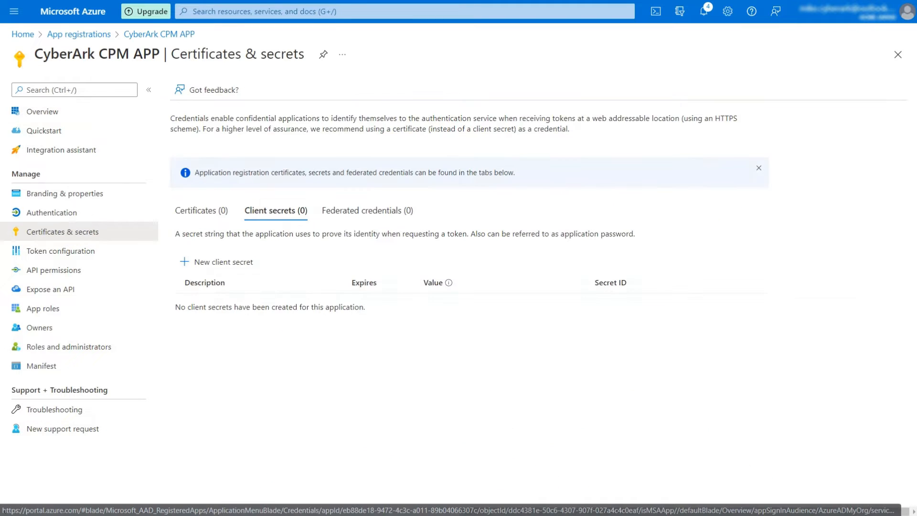
click(185, 264)
text(Secret)
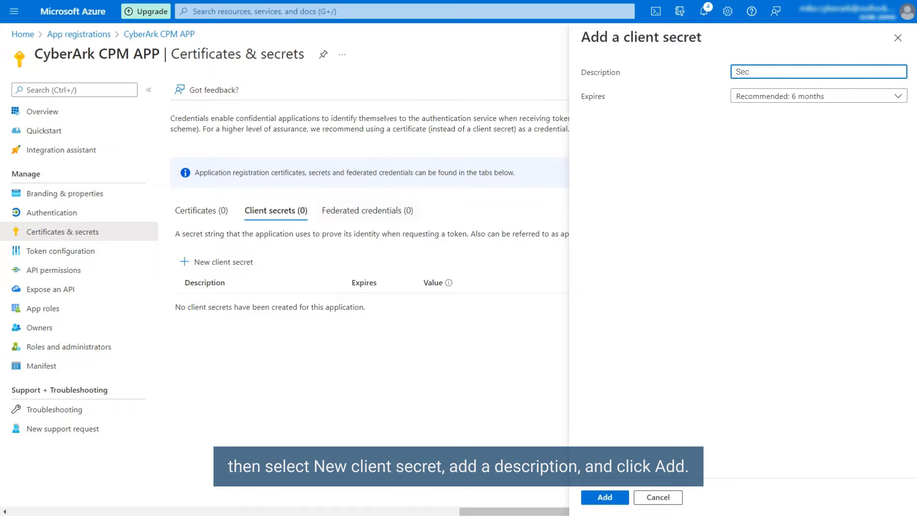
click(604, 497)
click(577, 347)
click(745, 347)
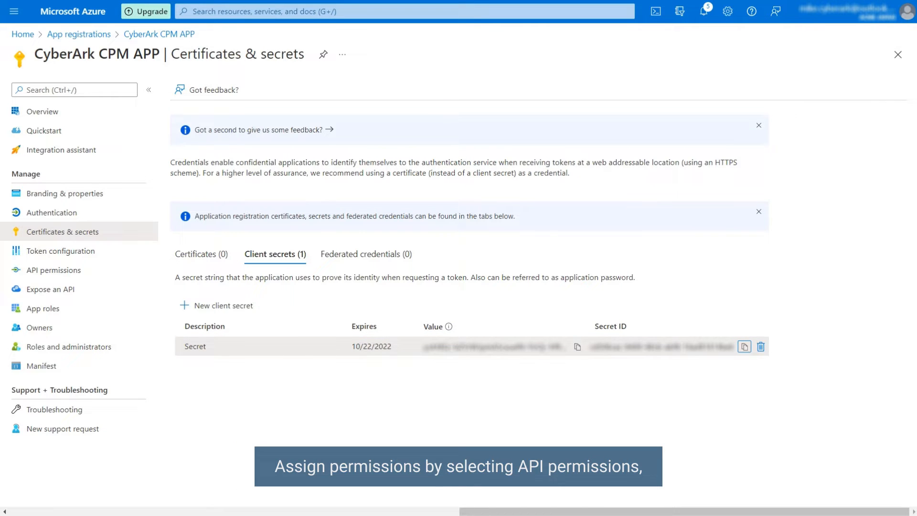
- Add the delegated Microsoft Graph permission Directory.AccessAsUser.All to the app
click(94, 270)
click(180, 237)
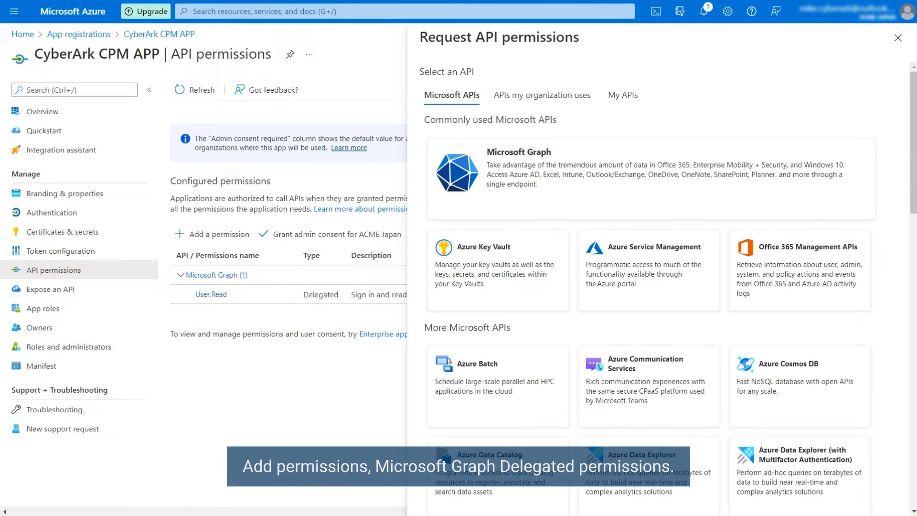
click(512, 190)
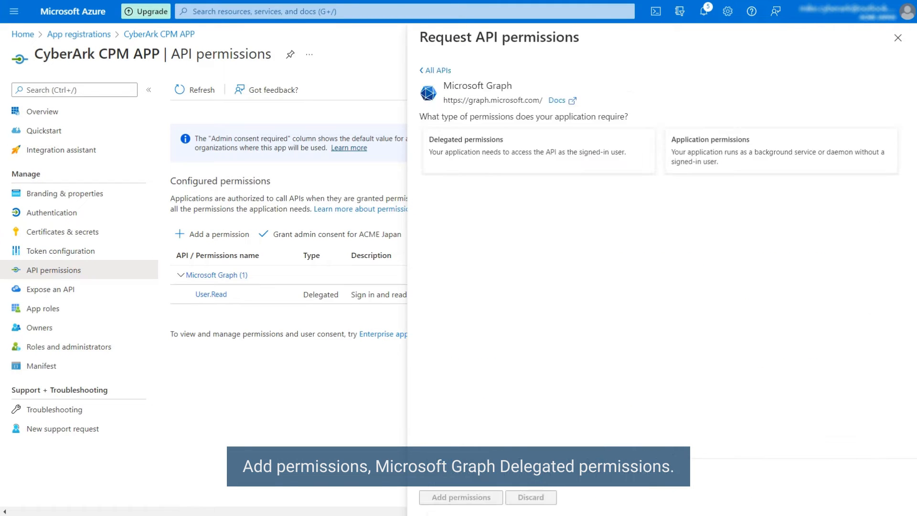
click(509, 163)
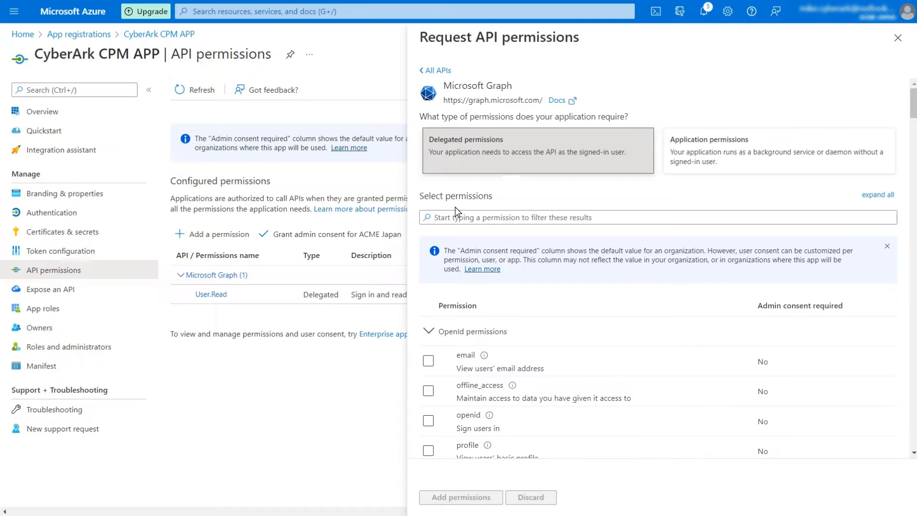
click(436, 219)
text(directory.)
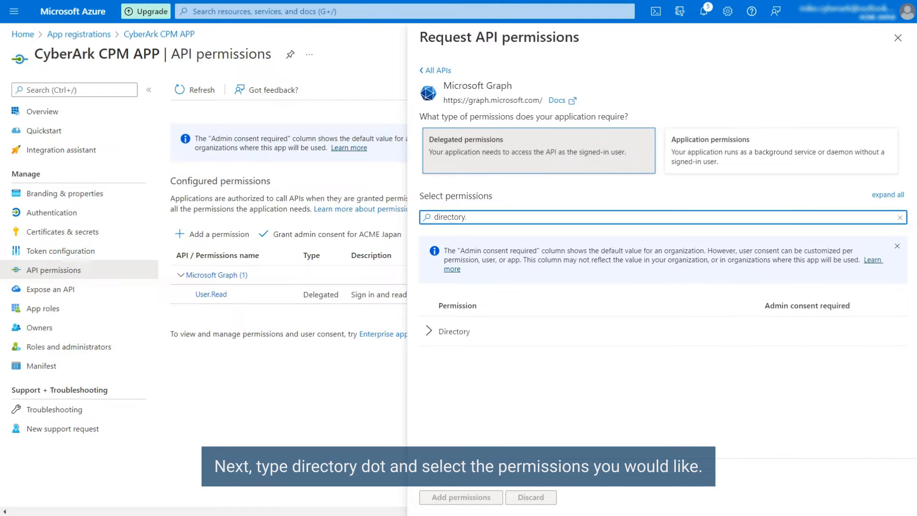
click(428, 331)
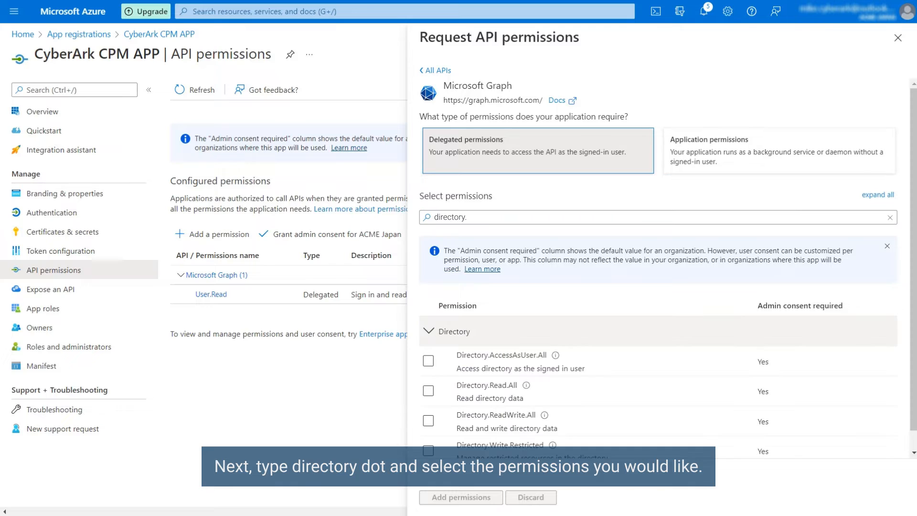
click(429, 361)
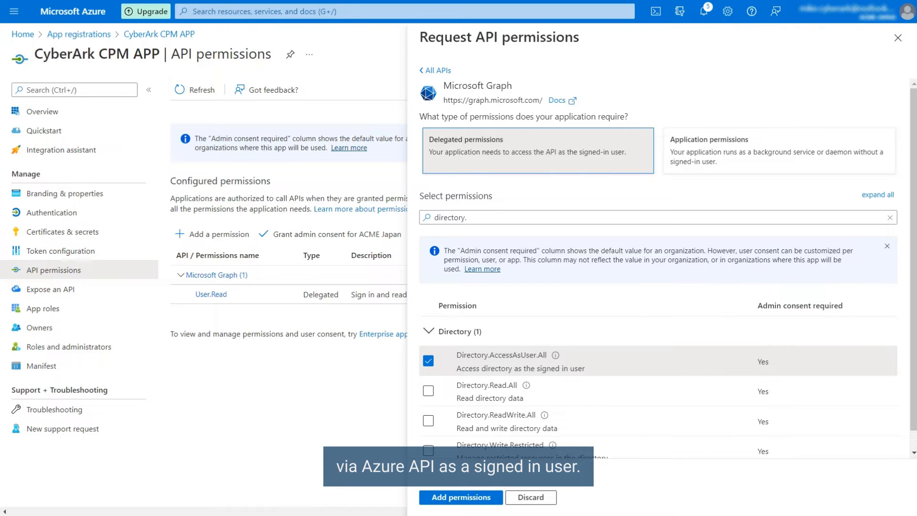
click(457, 499)
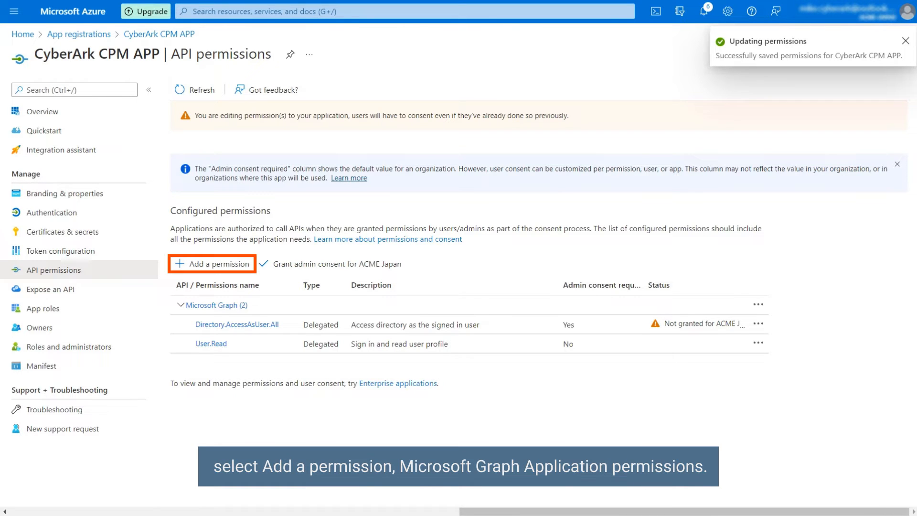
- Select the Microsoft Graph application permissions Application.ReadWrite.All and Application.ReadWrite.OwnedBy
click(182, 271)
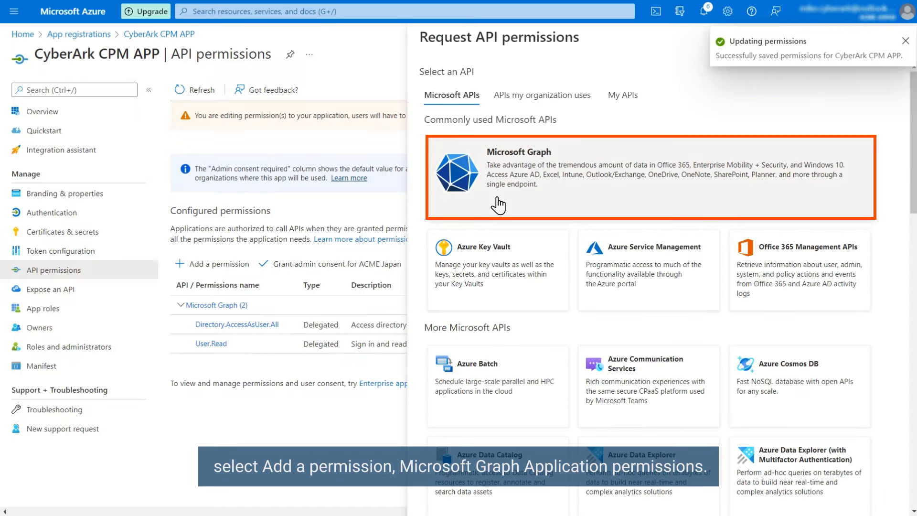
click(697, 179)
click(739, 167)
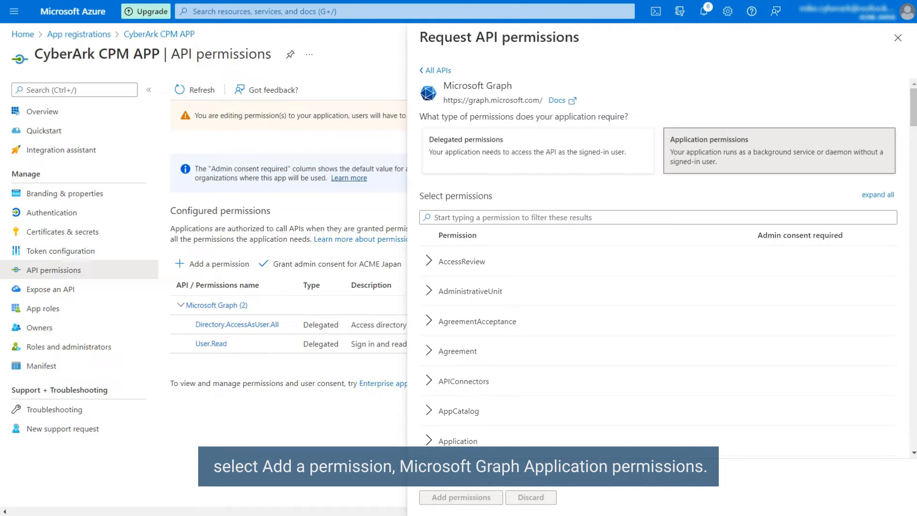
click(432, 217)
text(application.)
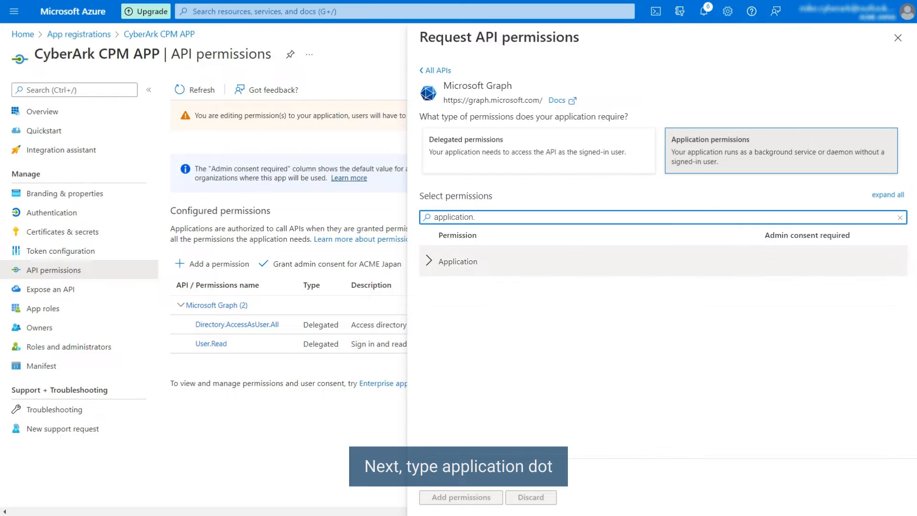
click(429, 262)
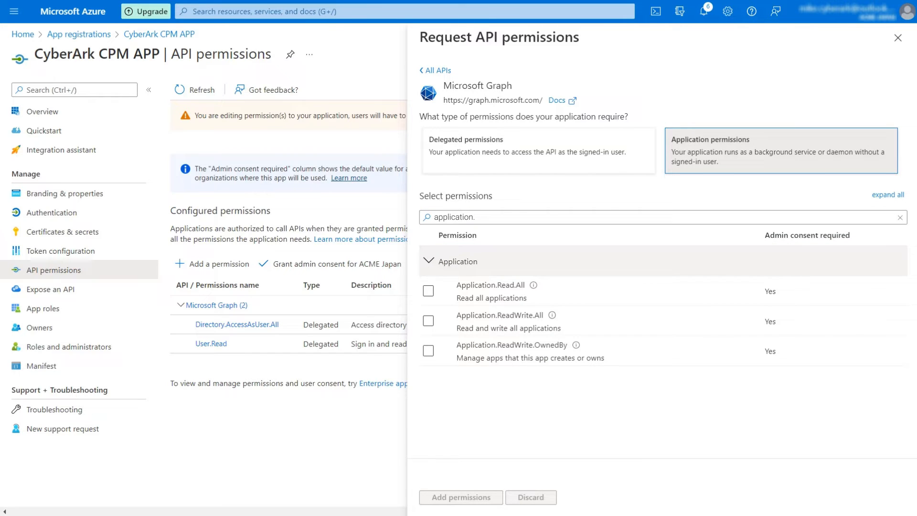
click(428, 320)
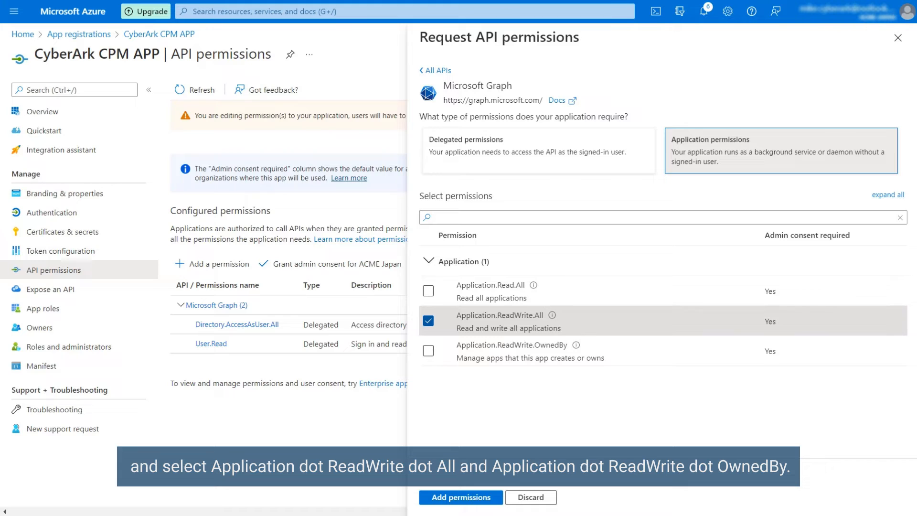
click(428, 350)
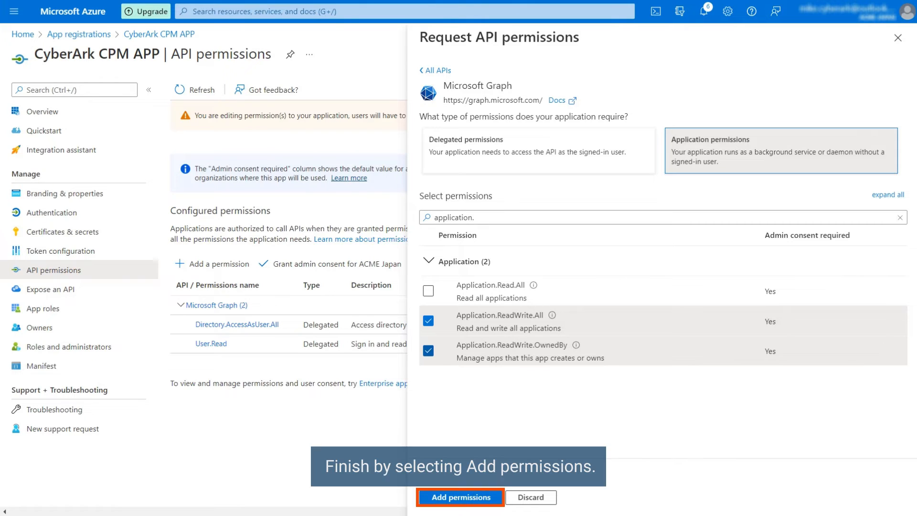
- Add the two application permissions and grant admin consent for ACME Japan
click(457, 496)
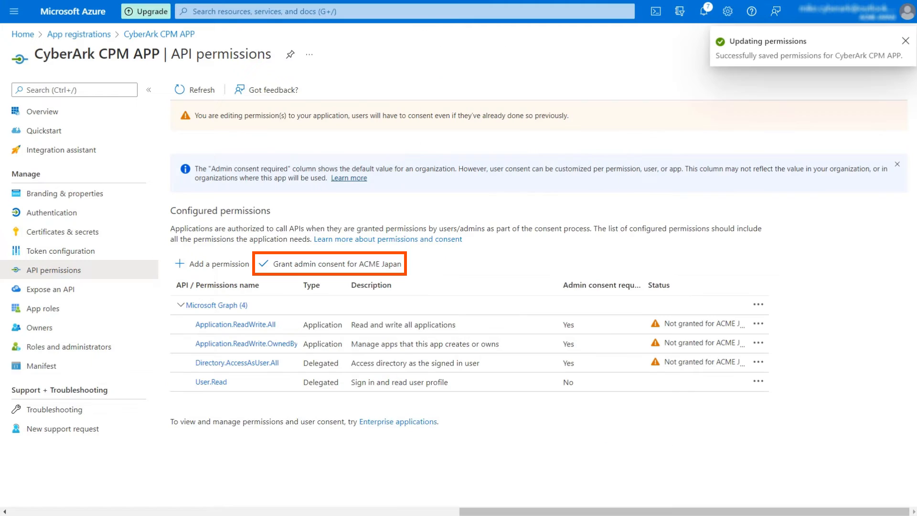
click(319, 264)
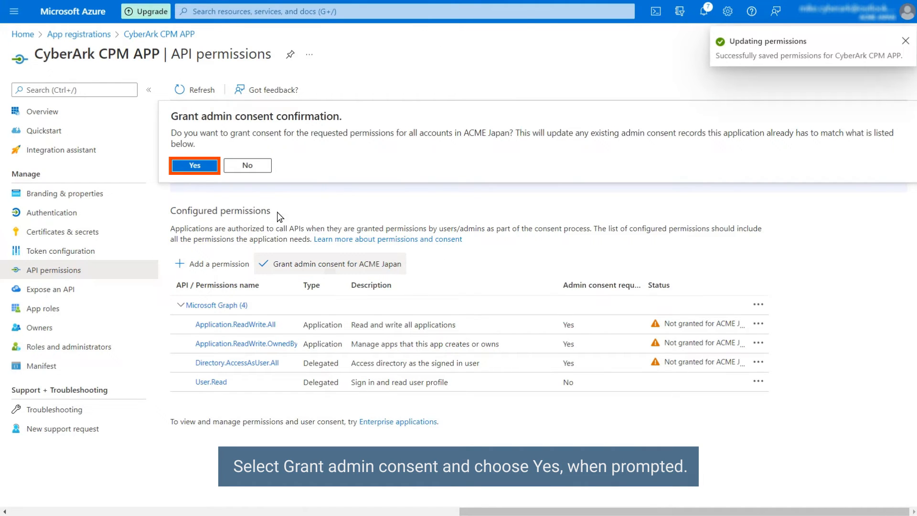
click(194, 165)
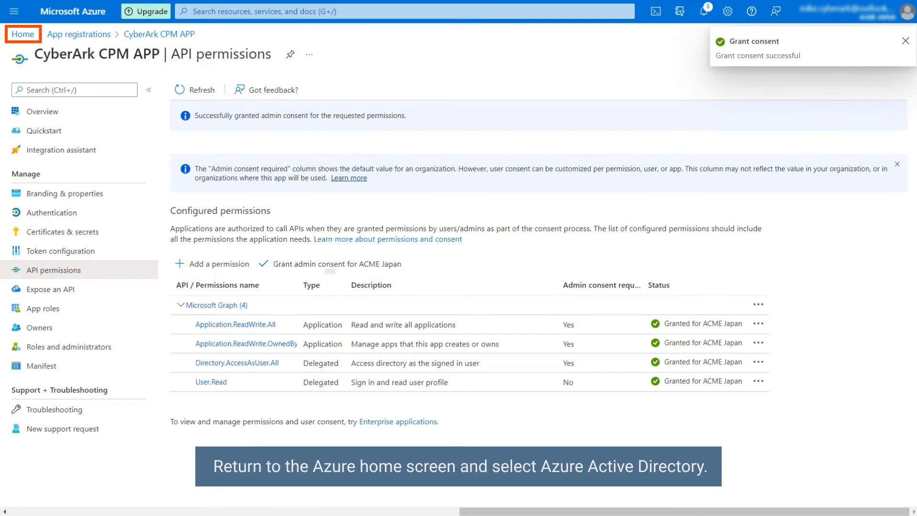
- Assign the Azure AD User administrator role to CyberArk CPM App
click(21, 36)
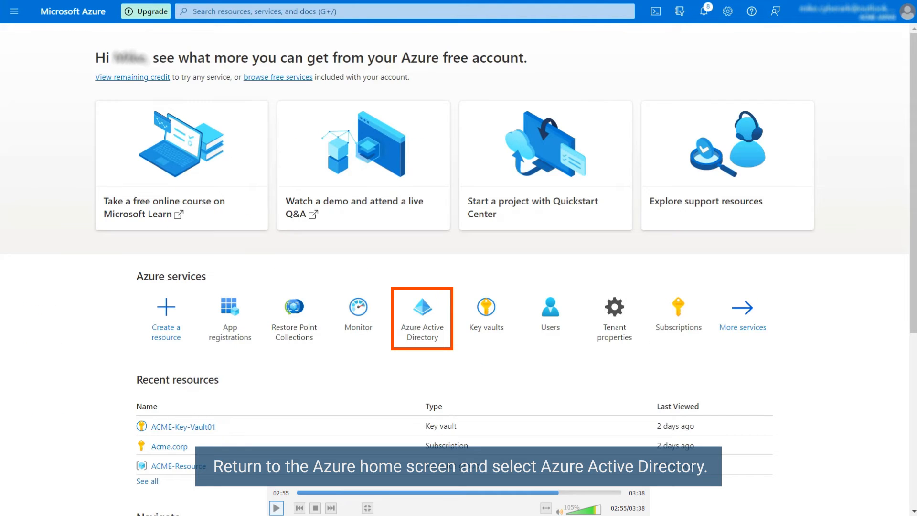
click(420, 332)
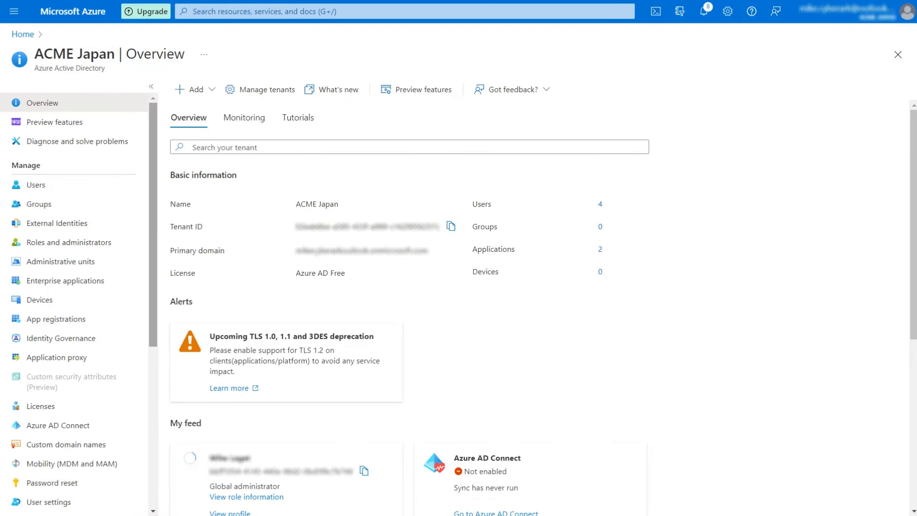
click(105, 244)
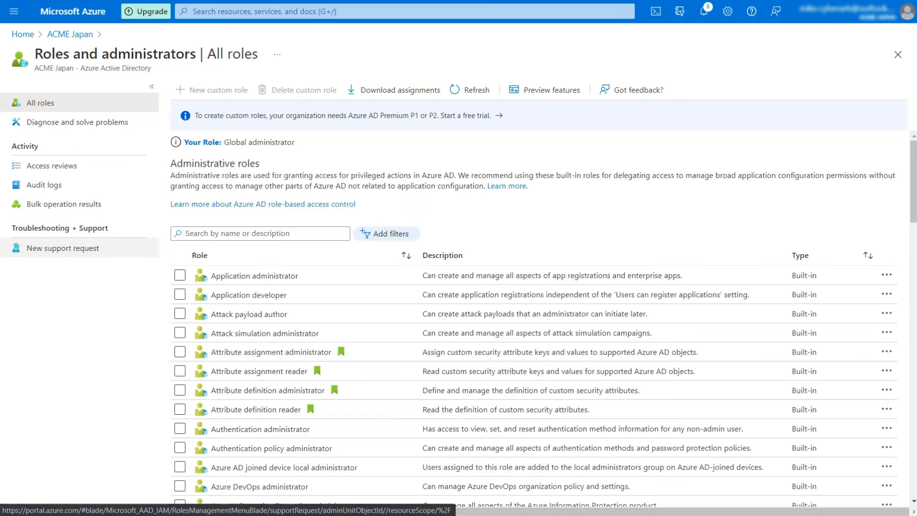
click(185, 235)
text(user ad)
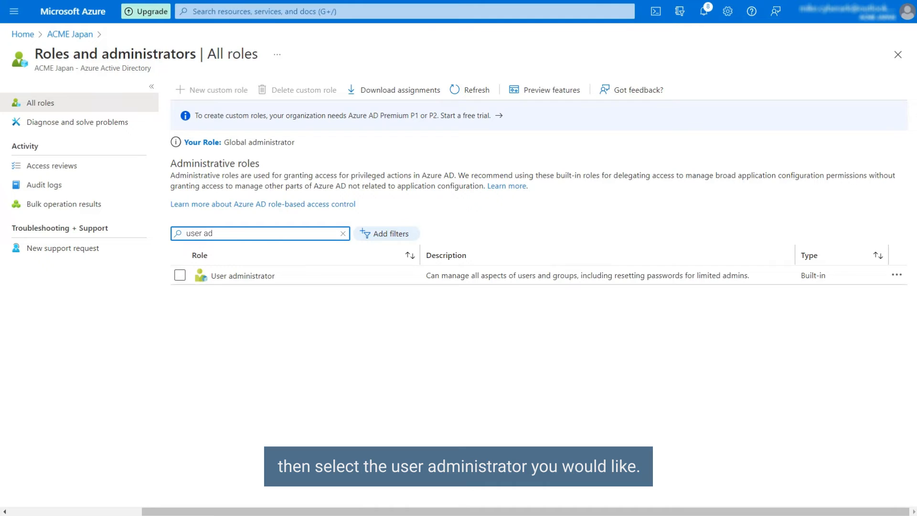
click(180, 275)
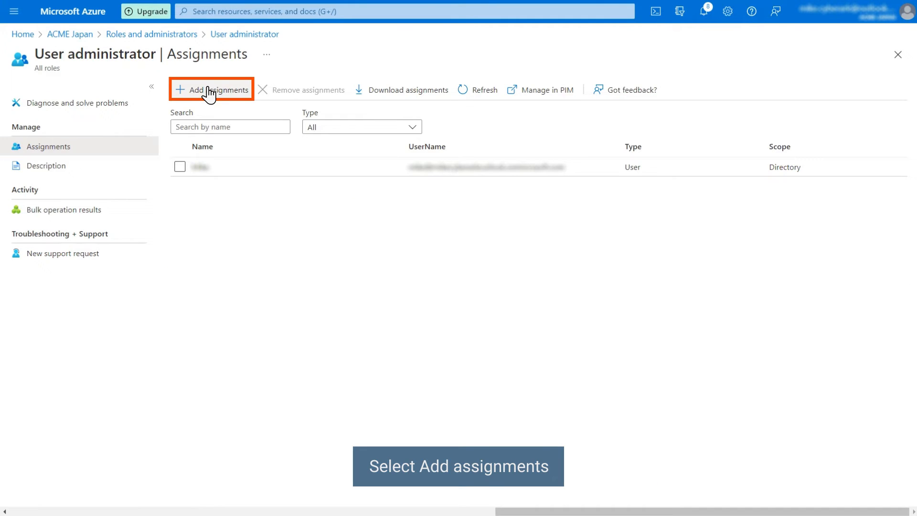
click(209, 91)
text(cyberark)
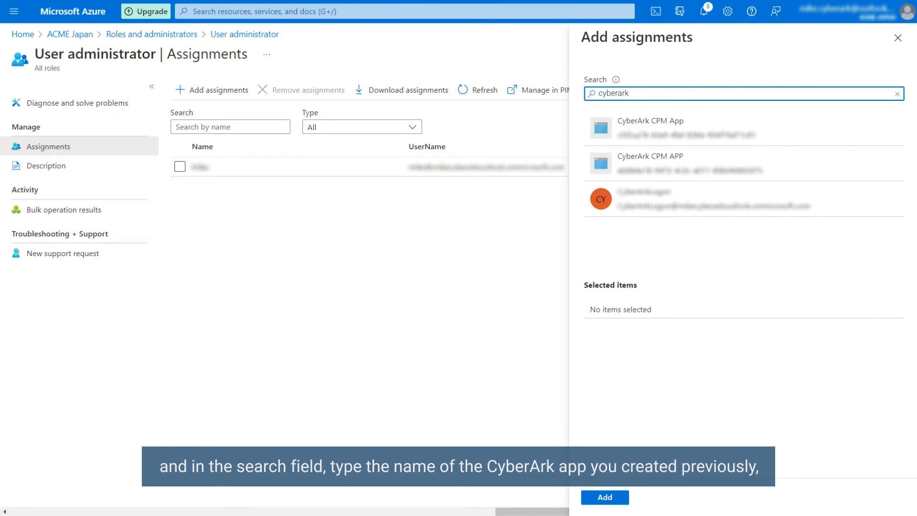
click(706, 128)
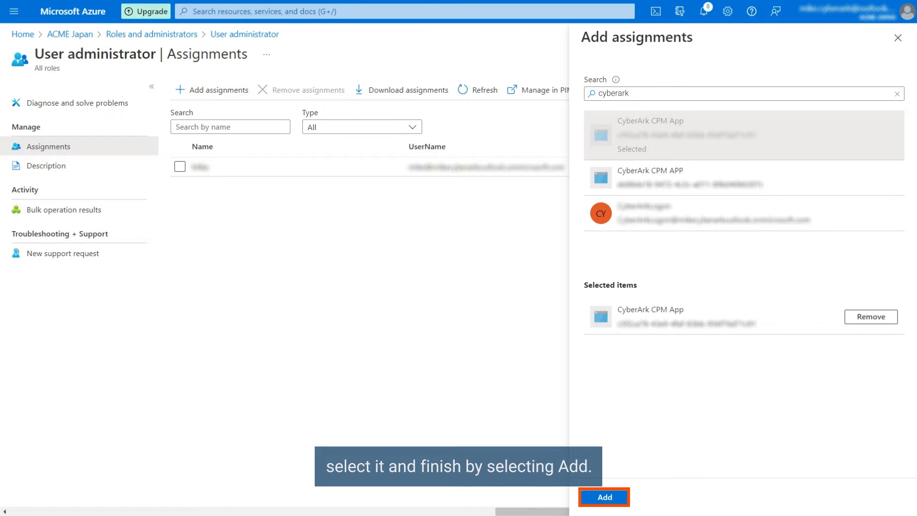
click(604, 497)
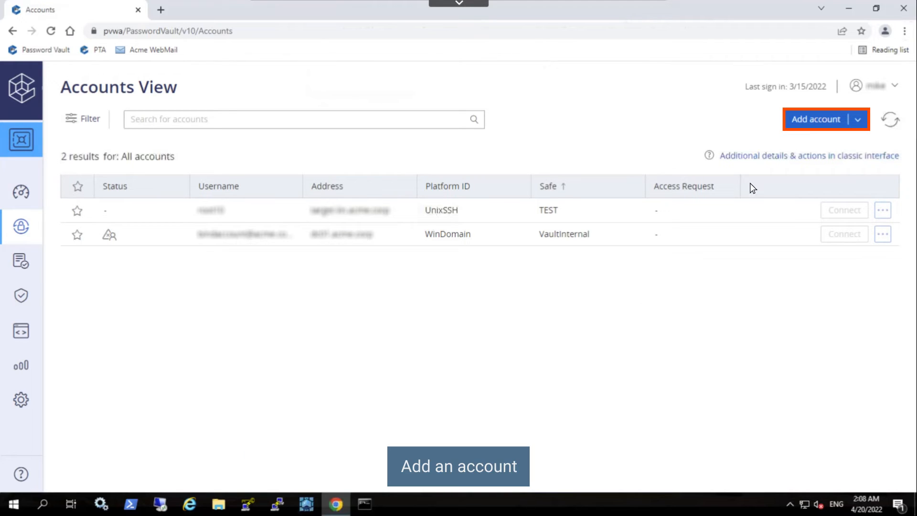
- Add a Cloud Service account for CyberArk CPM App in AZU-ACME-APP, then verify and change its password
click(818, 120)
click(423, 309)
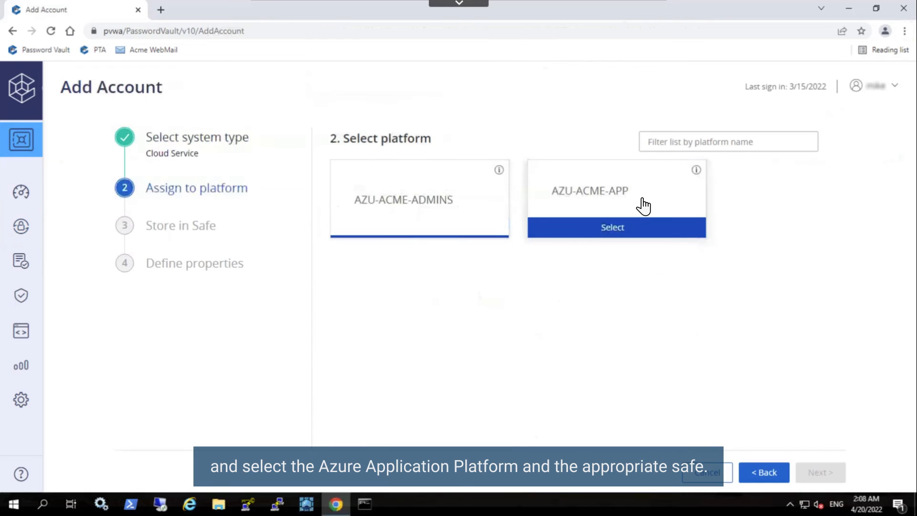
click(640, 205)
click(497, 224)
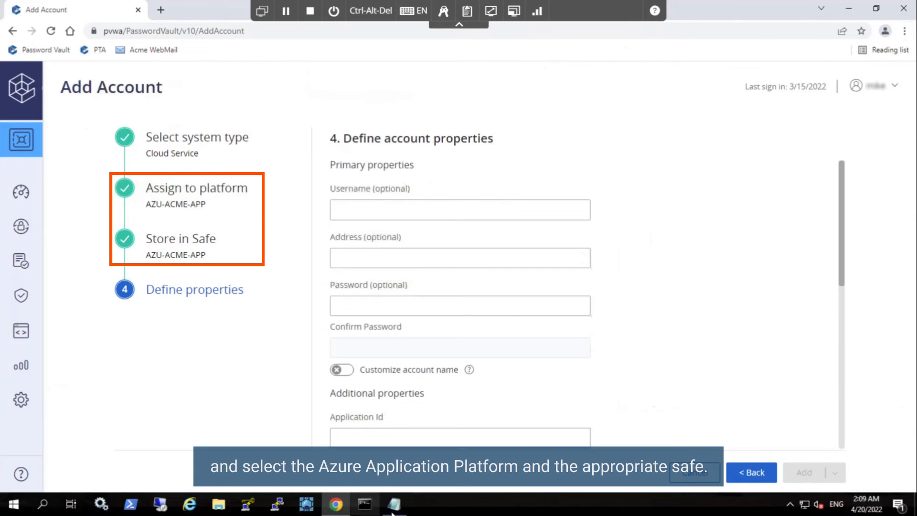
click(392, 509)
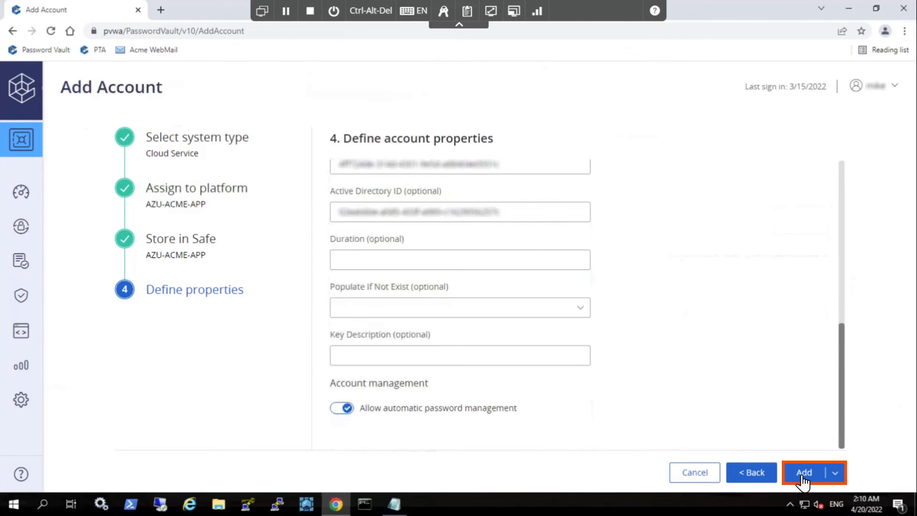
click(802, 477)
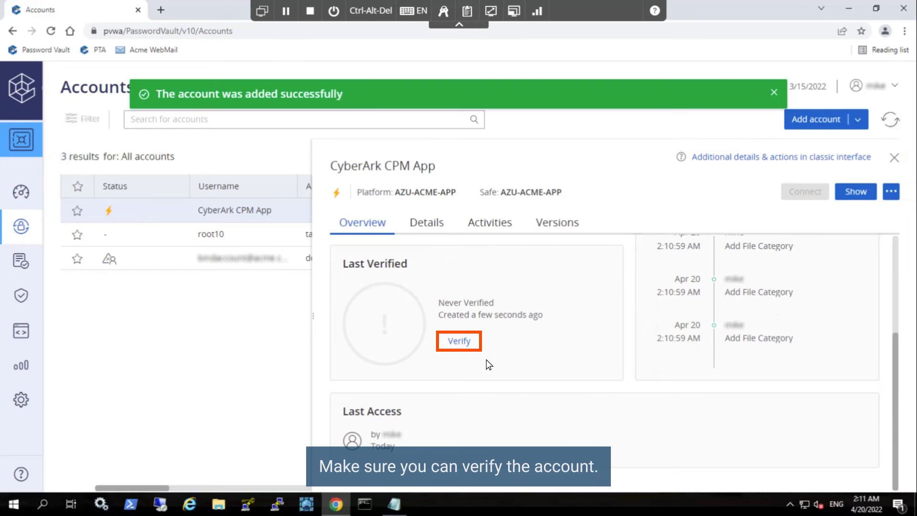
click(459, 341)
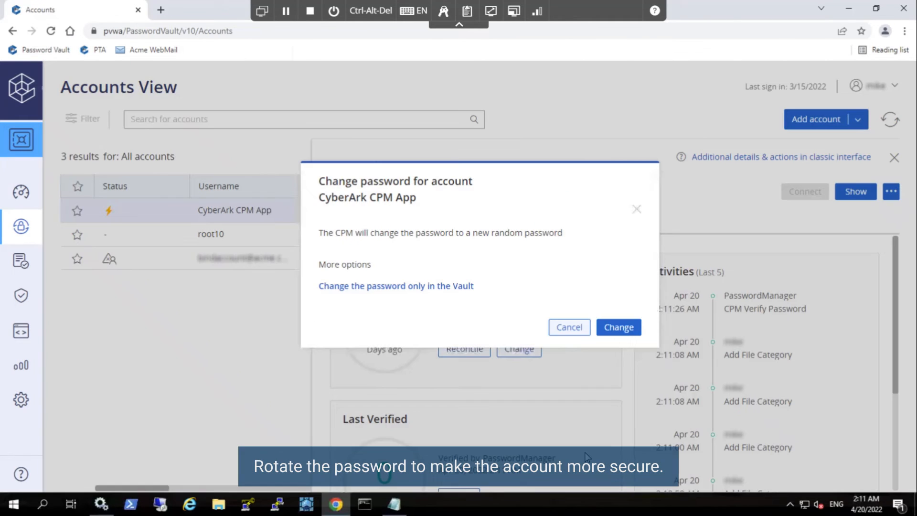
click(621, 327)
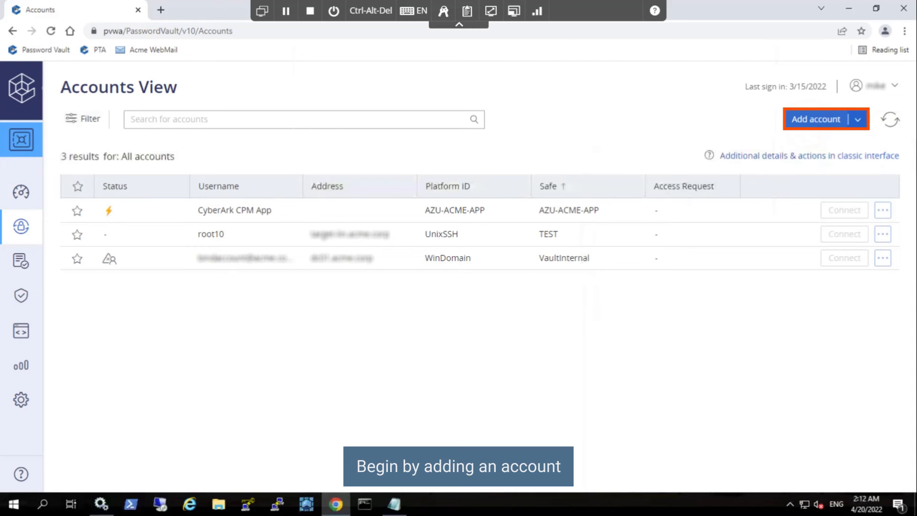
- Add a Cloud Service admin user account on the AZU-ACME-ADMINS platform and safe, pasting its Azure values
click(821, 121)
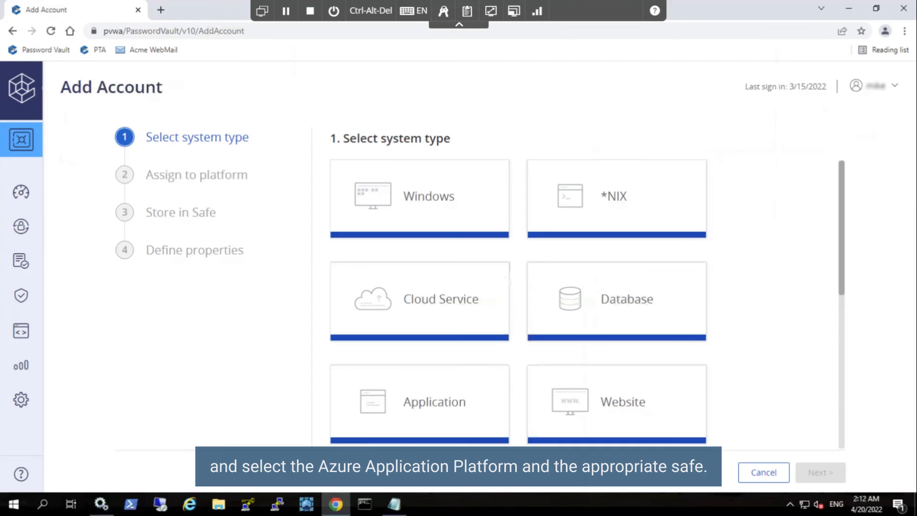
click(463, 310)
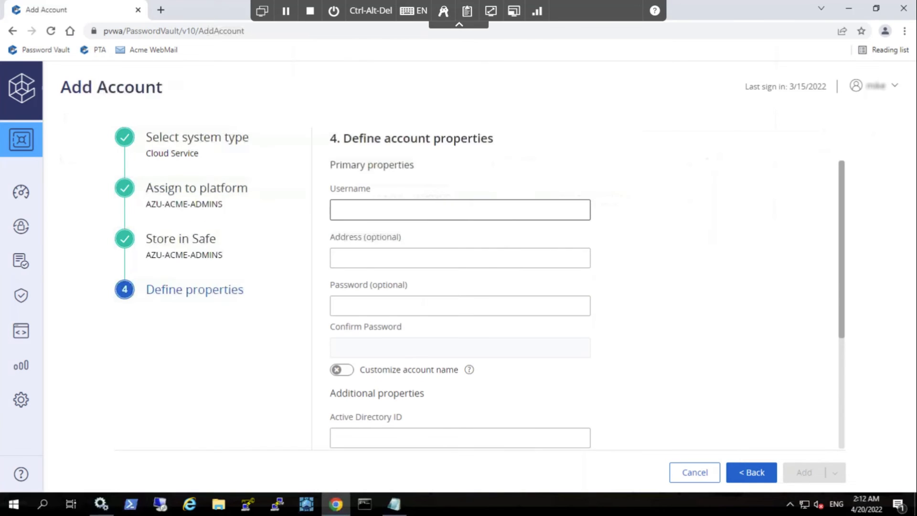
key(alt+Tab)
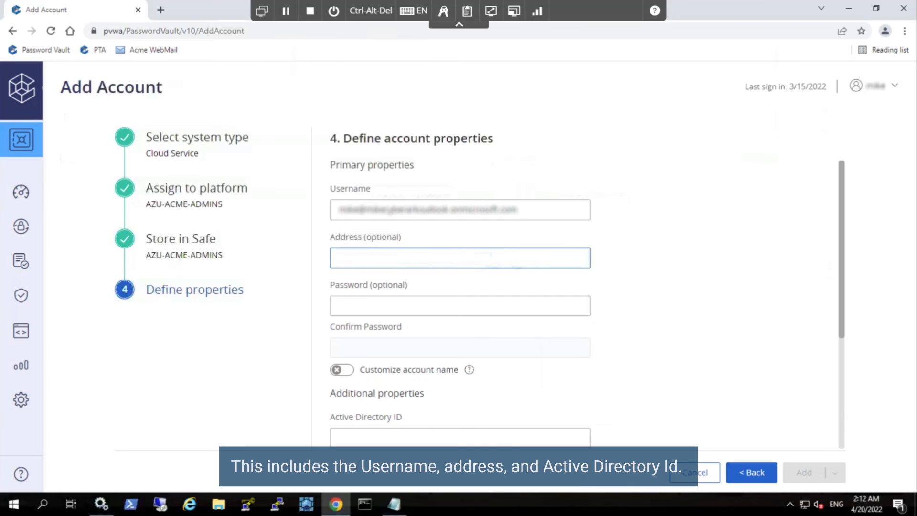
key(ctrl+v)
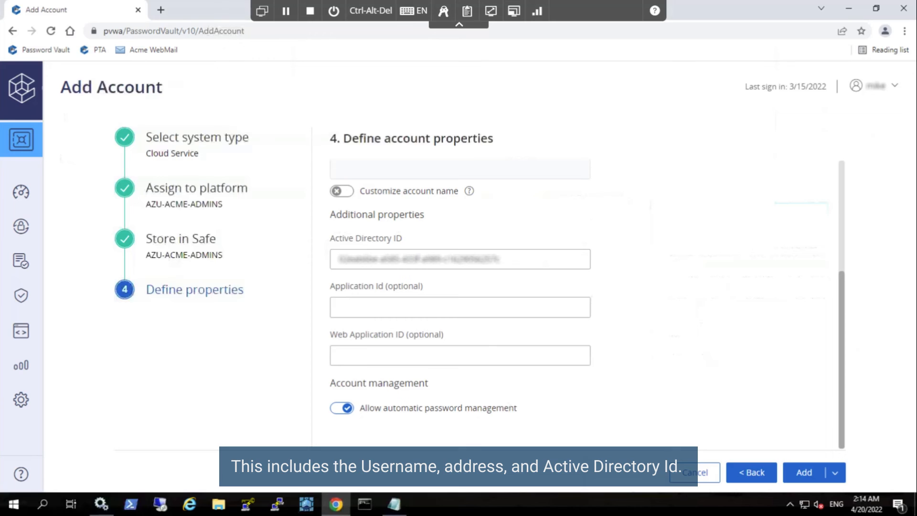
click(804, 472)
click(292, 210)
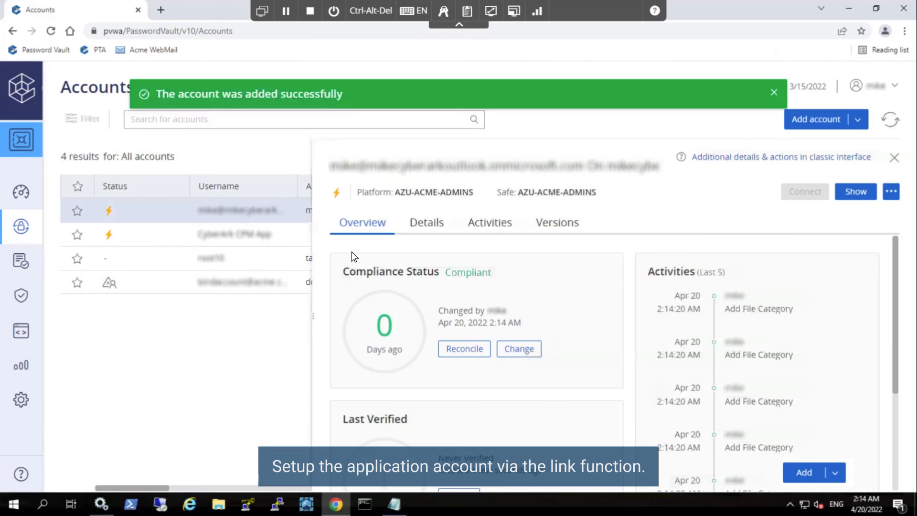
- Link CyberArk CPM App as both the application account and the reconcile account
click(423, 222)
click(882, 370)
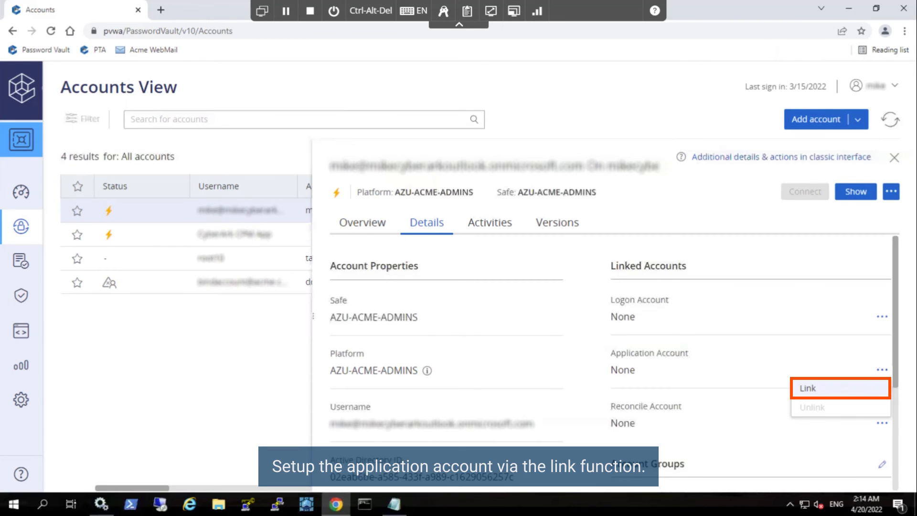
click(808, 388)
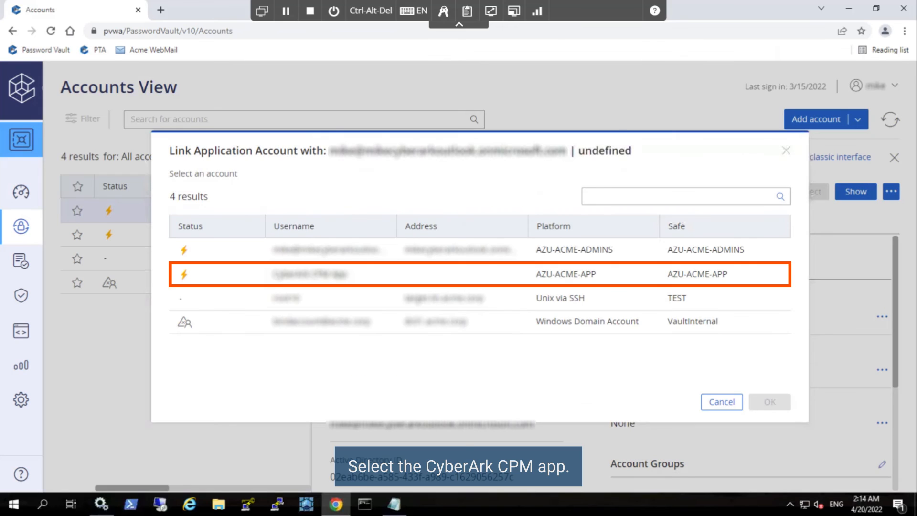
click(434, 272)
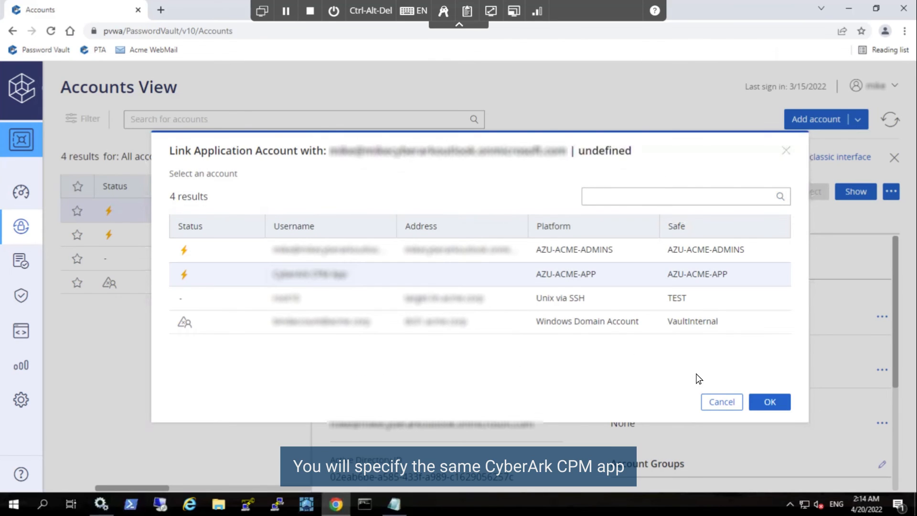
click(770, 402)
click(881, 369)
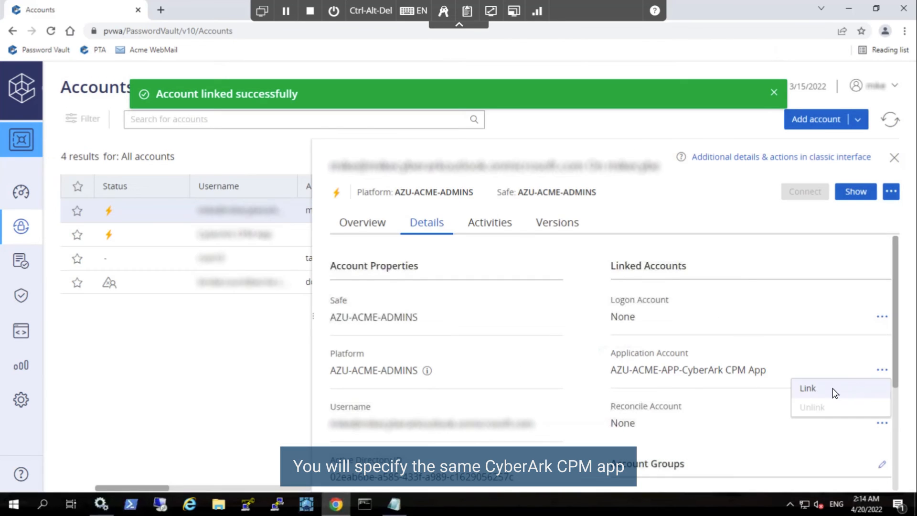
click(833, 395)
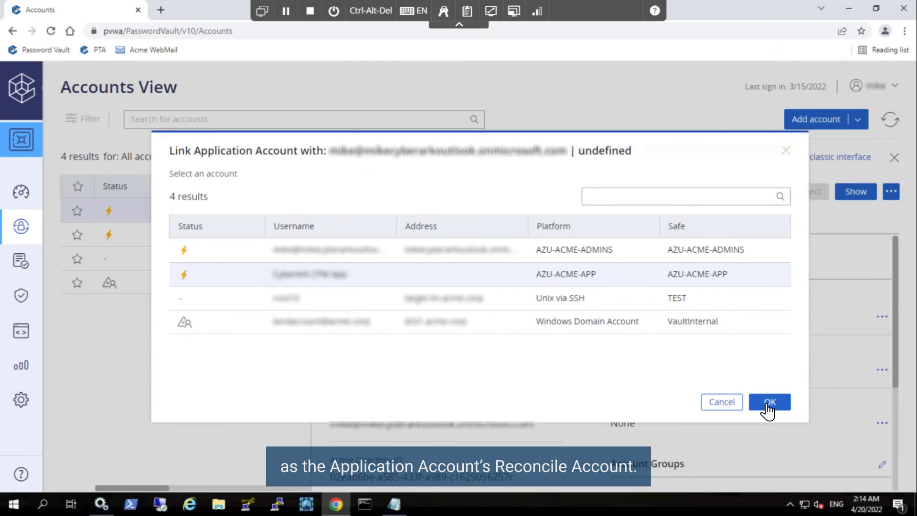
click(767, 407)
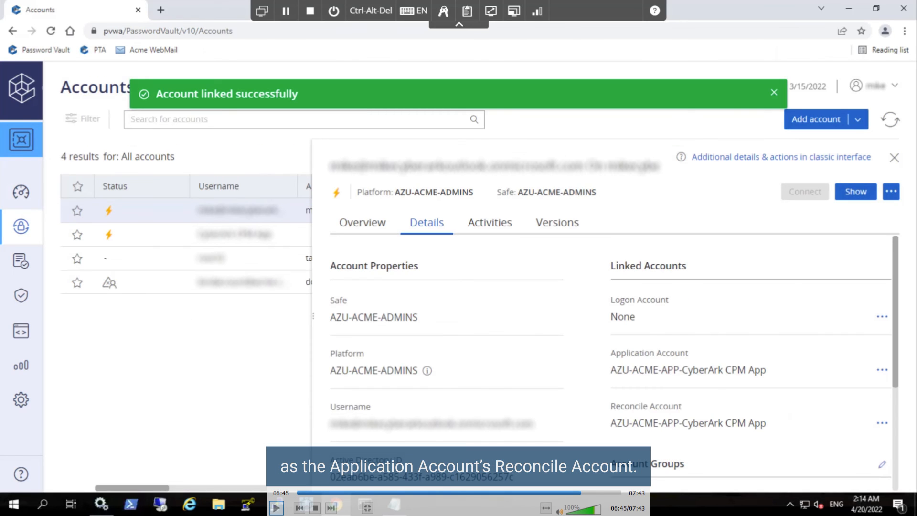
- Mark the admin account for reconciliation and connect to the Azure portal through PSM
click(363, 222)
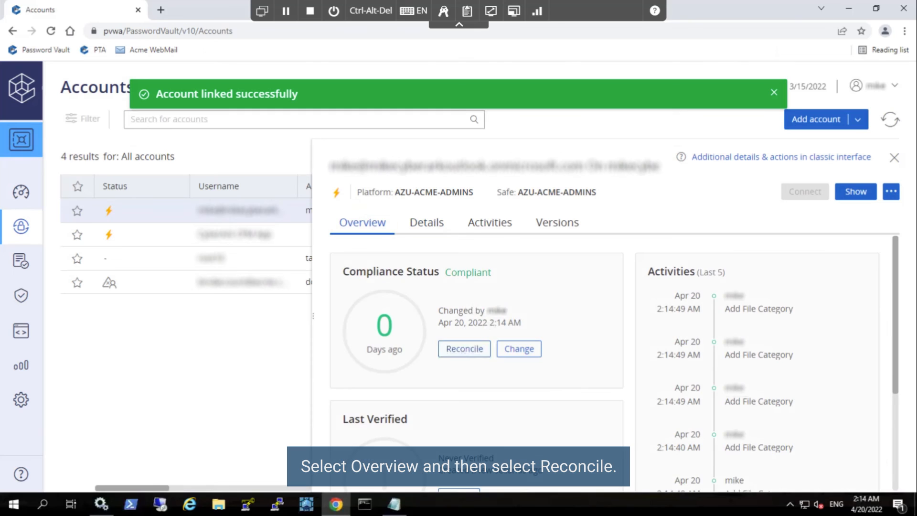
click(464, 351)
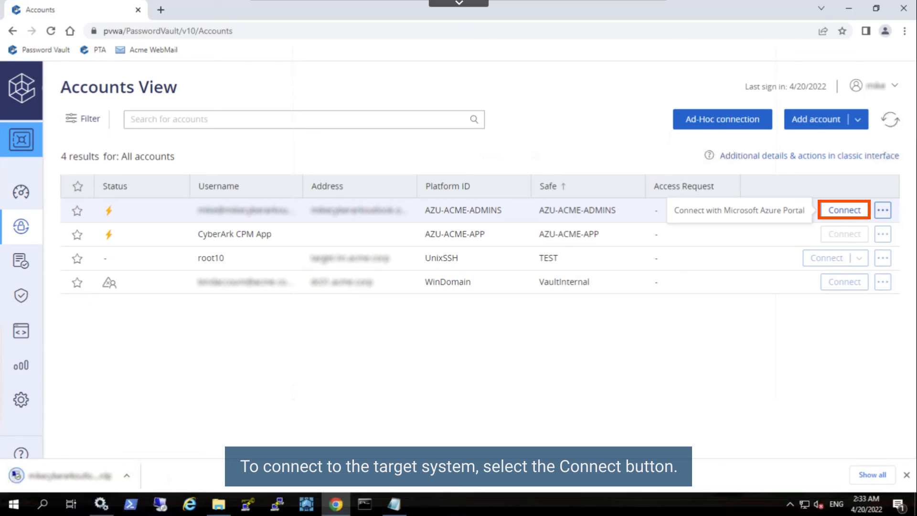
click(846, 212)
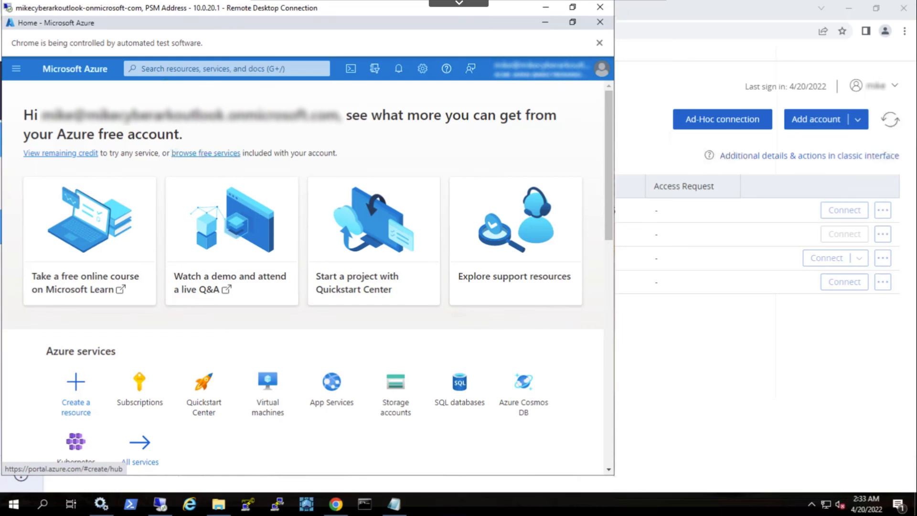